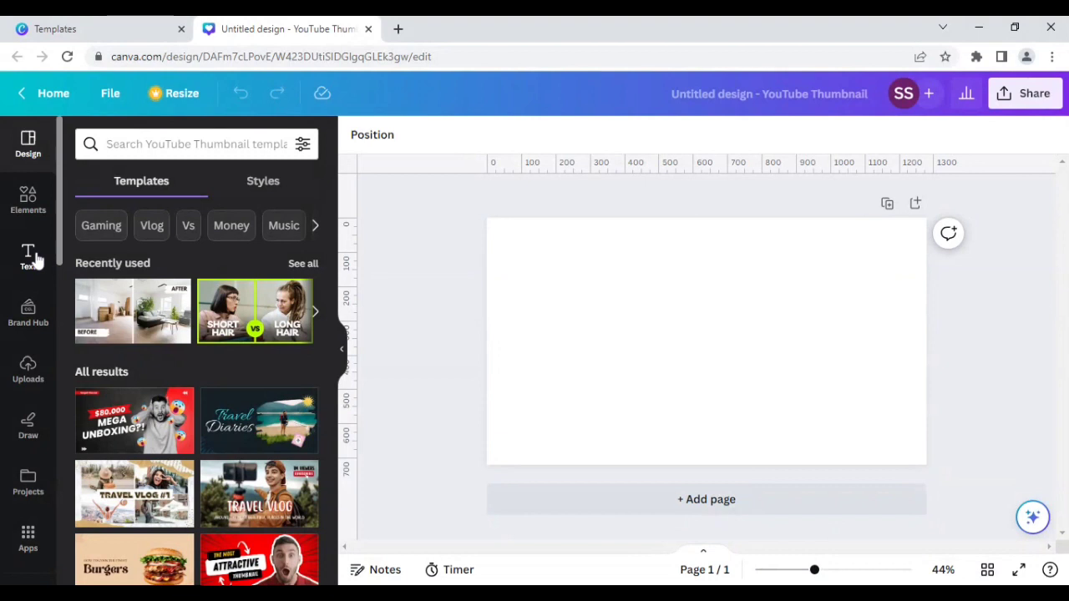
# - Add a heading text box to the canvas reading "LAYERED"
pyautogui.click(34, 258)
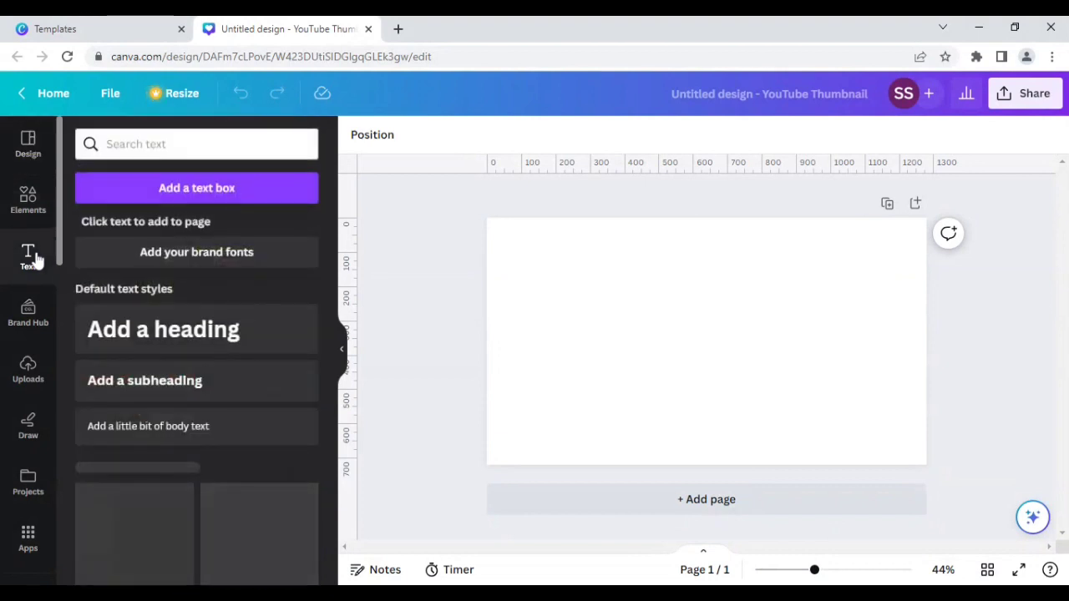
pyautogui.click(167, 332)
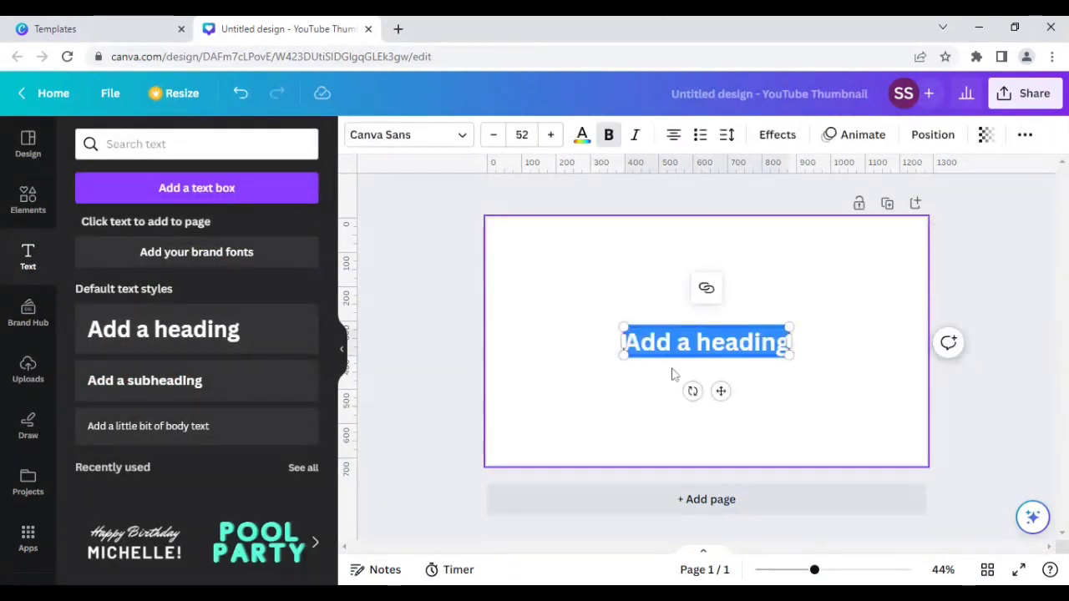
pyautogui.write('LAYERED')
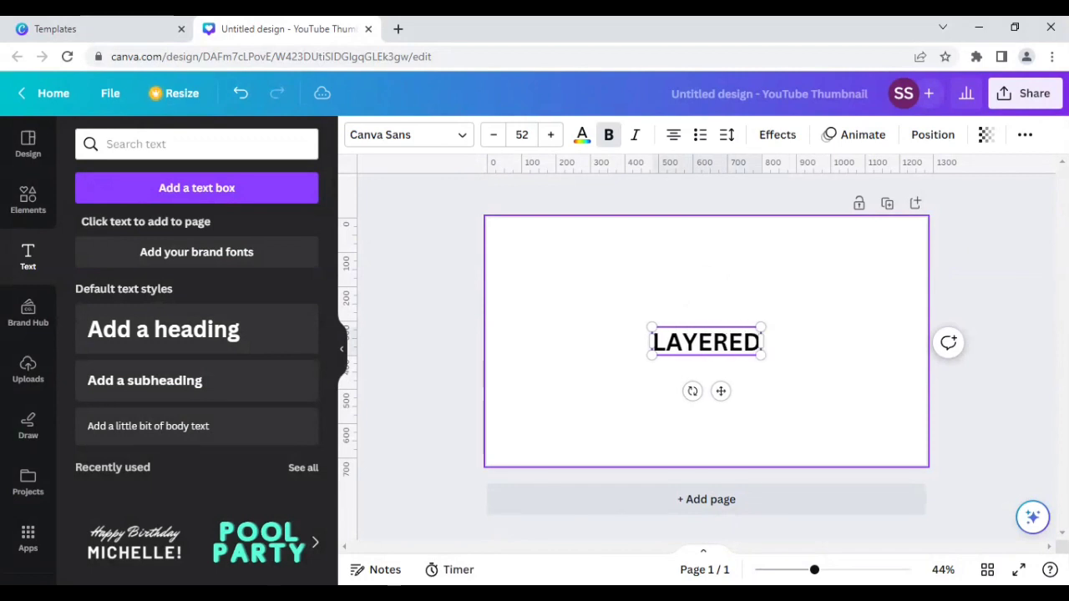
pyautogui.click(652, 368)
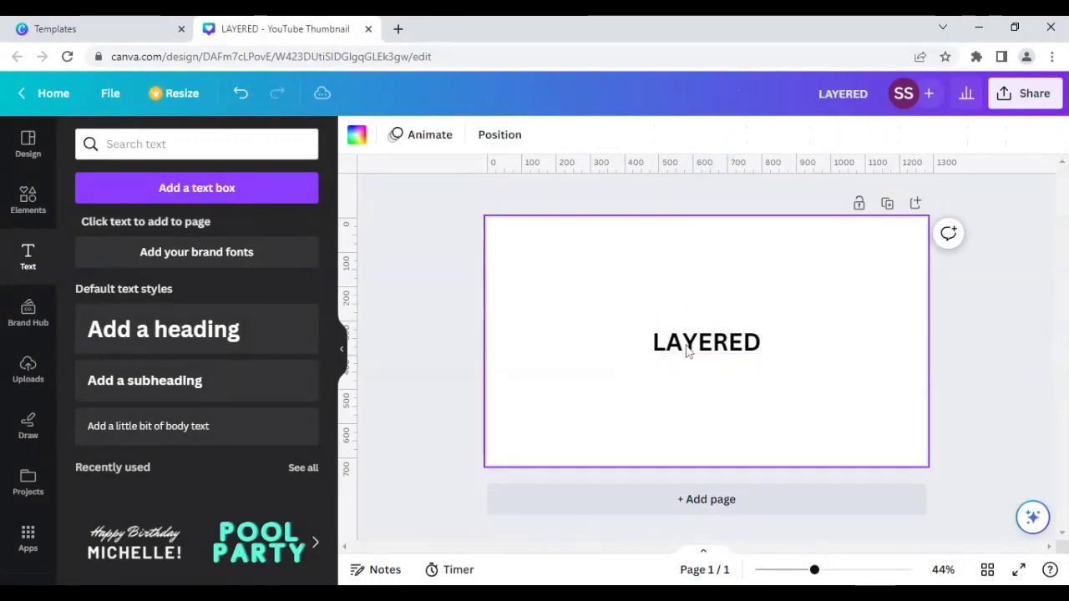
# - Change the heading's font to Boulder
pyautogui.click(687, 346)
pyautogui.click(377, 138)
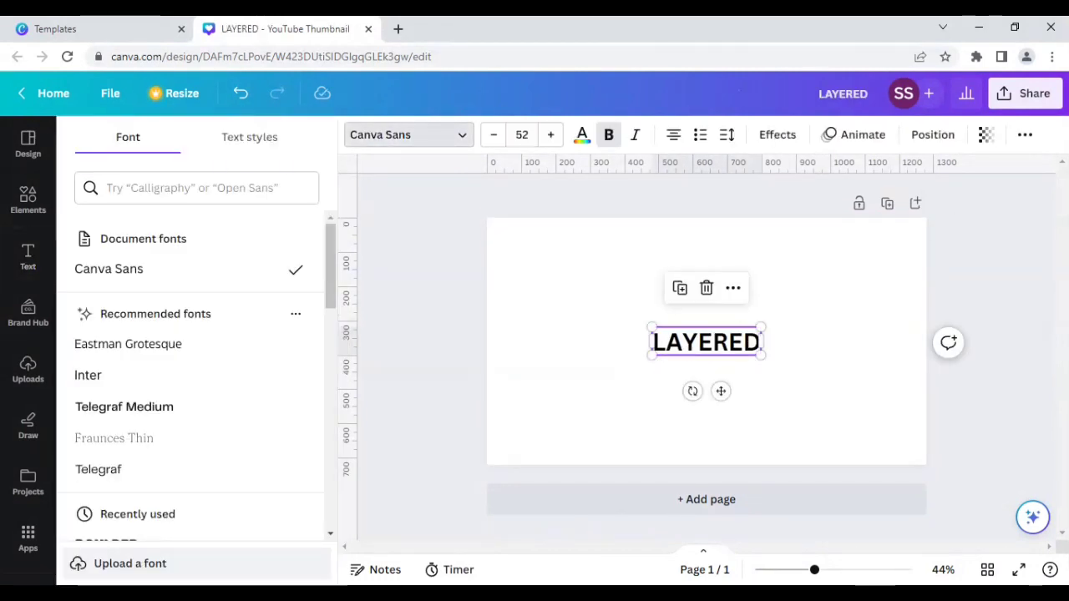
pyautogui.write('b')
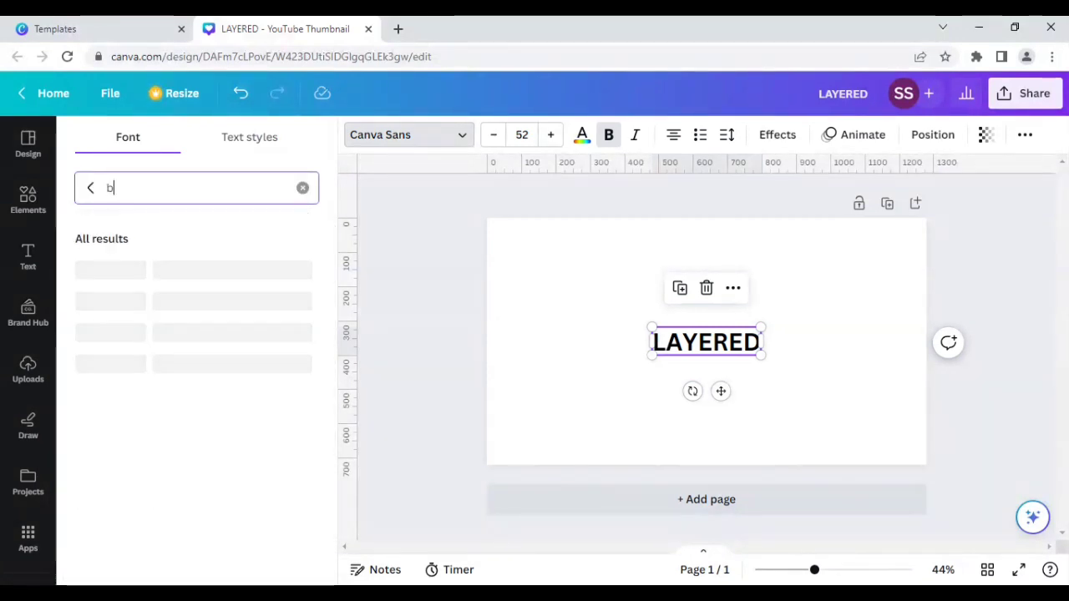
pyautogui.write('oulder')
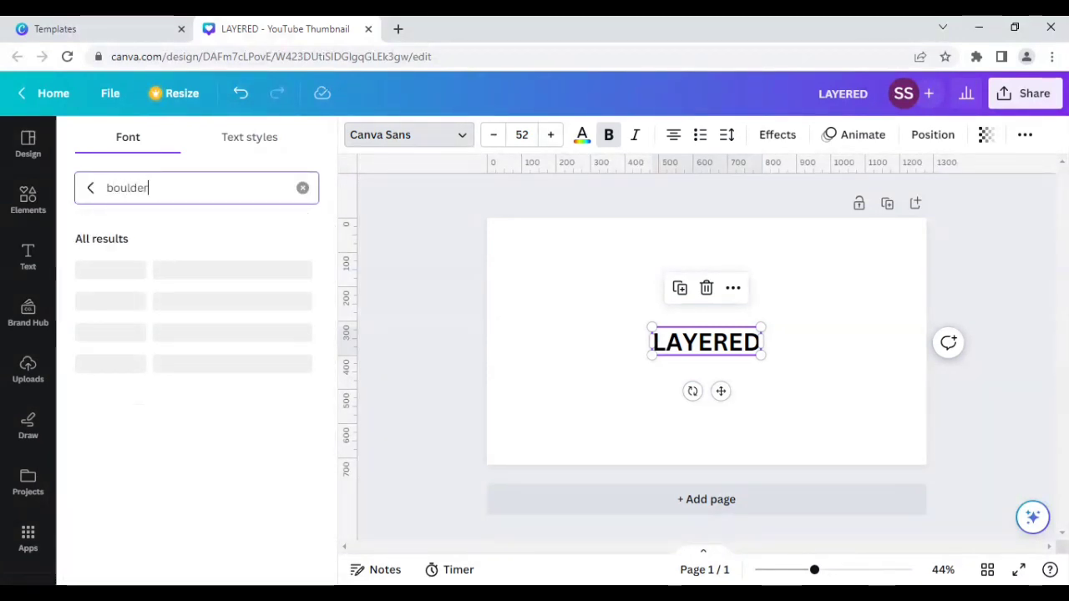
pyautogui.click(134, 269)
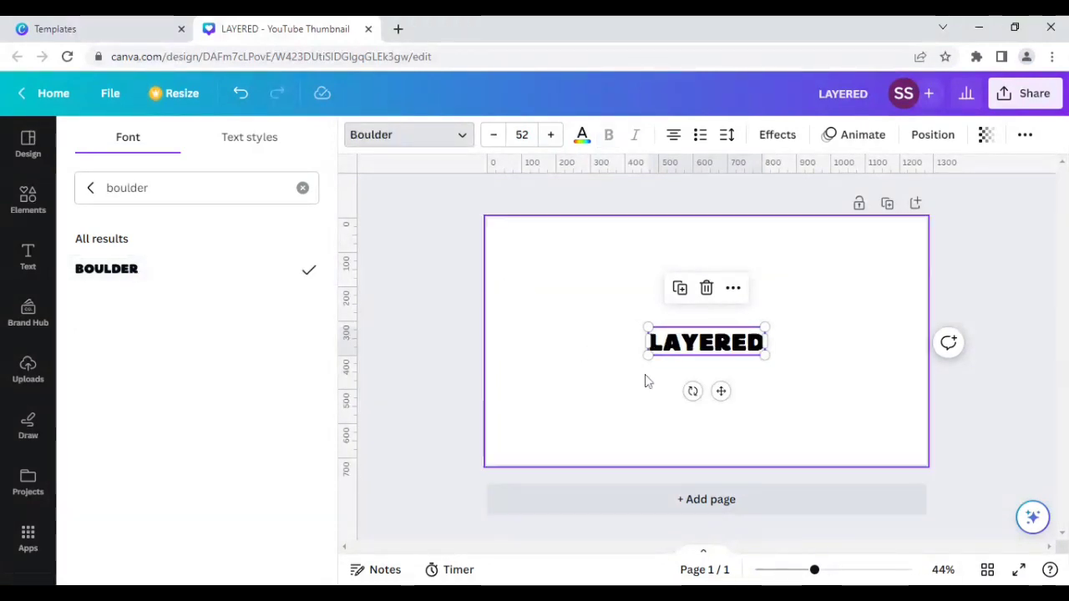
# - Enlarge the heading to about size 153 and center it on the canvas
pyautogui.moveTo(765, 355); pyautogui.dragTo(907, 386)
pyautogui.moveTo(738, 318); pyautogui.dragTo(718, 314)
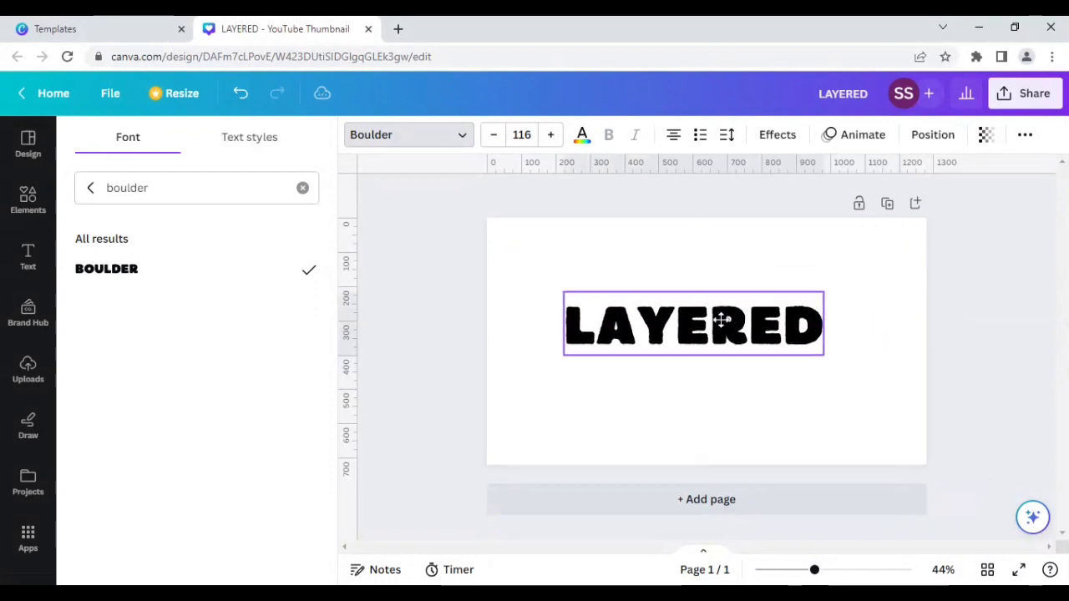
pyautogui.moveTo(518, 396); pyautogui.dragTo(490, 419)
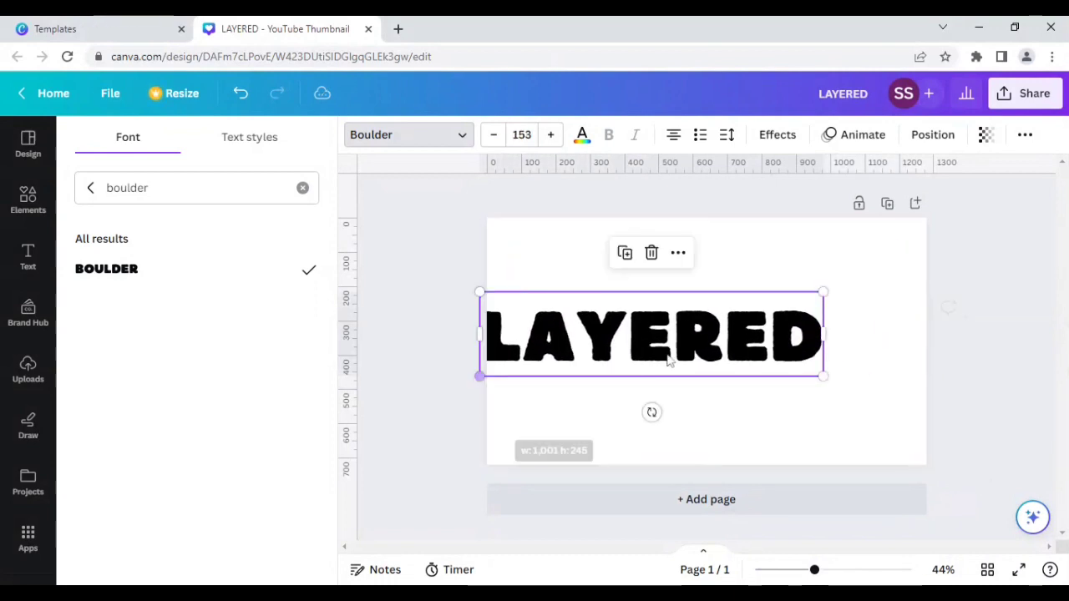
pyautogui.moveTo(707, 350); pyautogui.dragTo(728, 360)
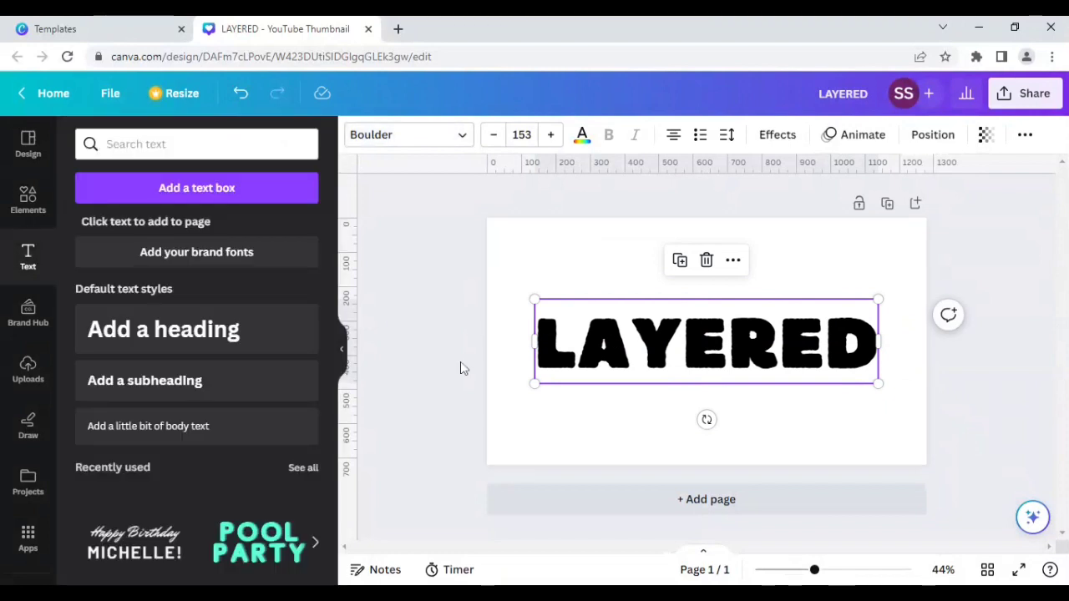
# - Duplicate the heading
pyautogui.click(463, 369)
pyautogui.click(643, 349)
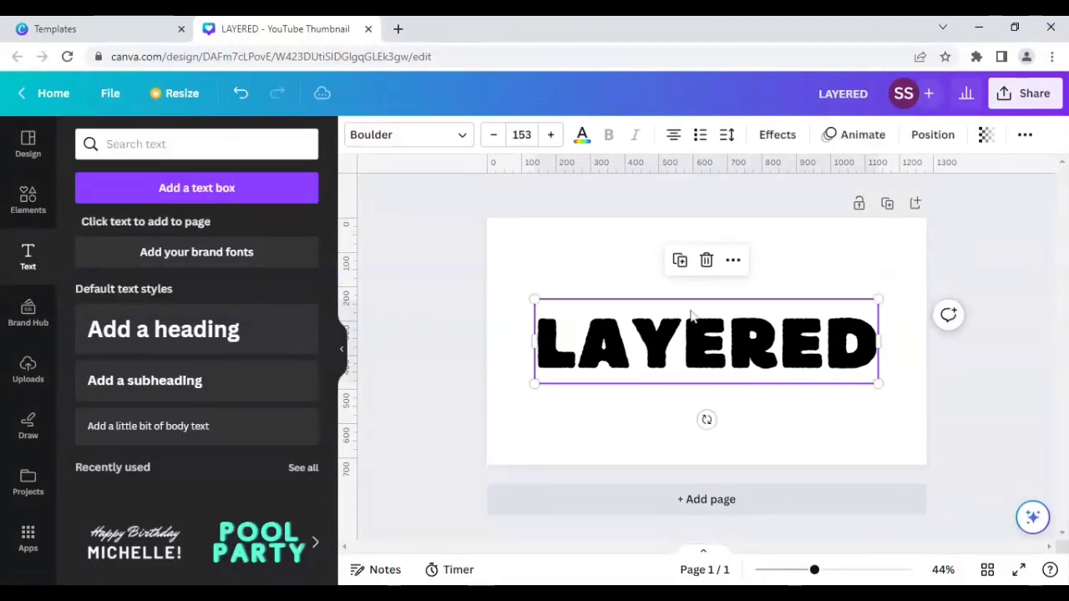
pyautogui.click(681, 261)
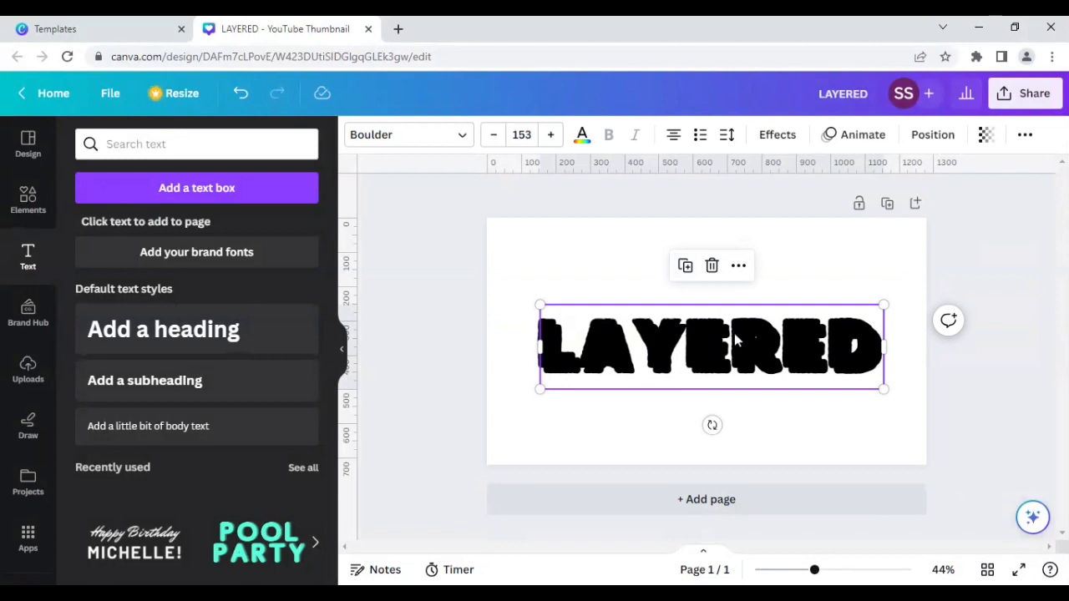
# - Give the duplicate a Hollow effect with thickness 35 and place it exactly over the original heading
pyautogui.click(777, 134)
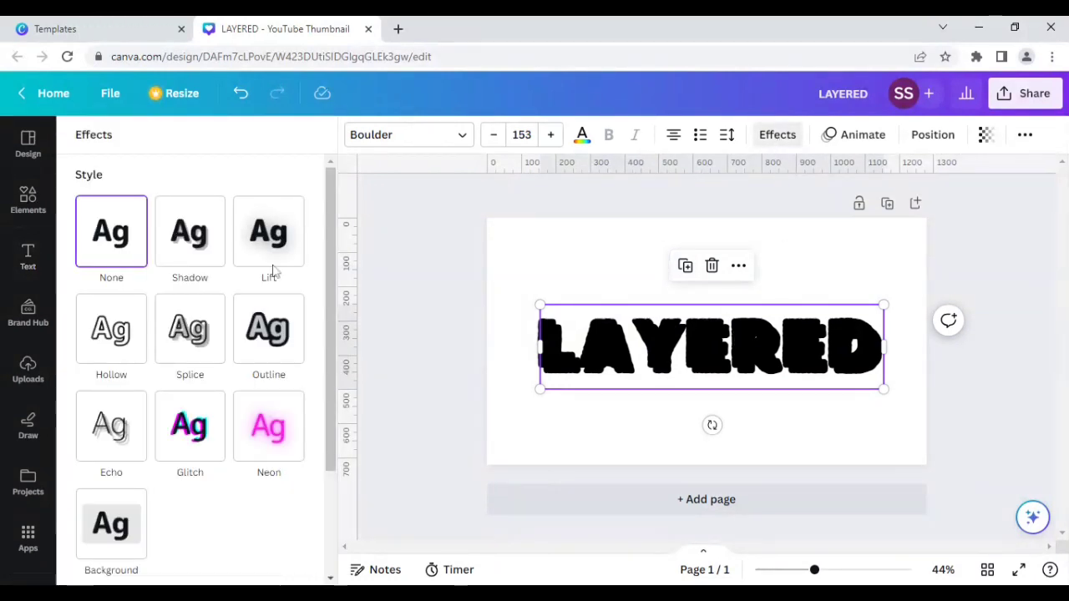
pyautogui.click(111, 349)
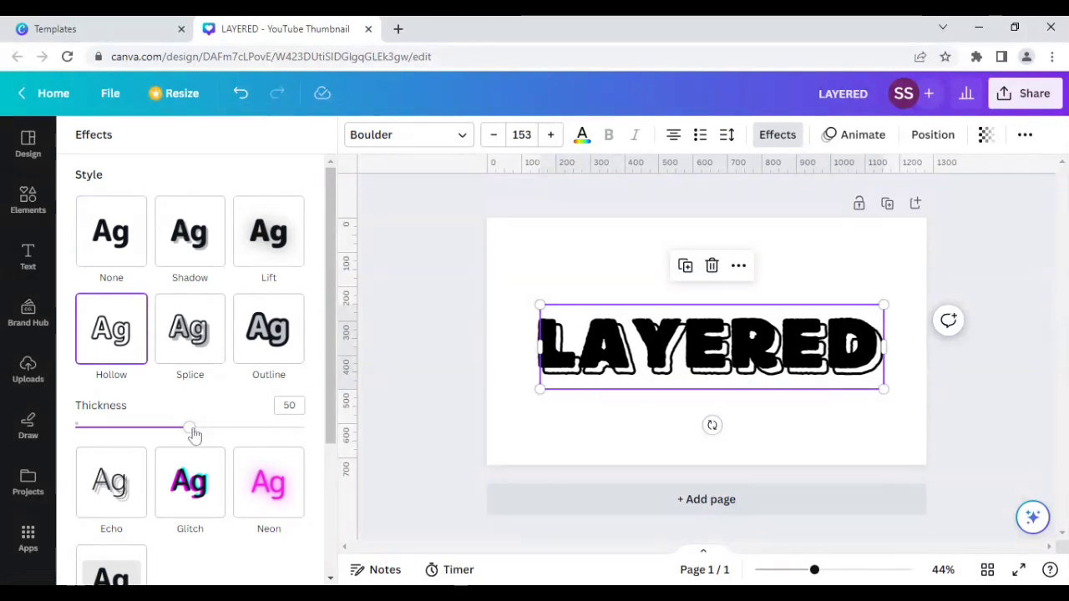
pyautogui.moveTo(194, 434); pyautogui.dragTo(165, 428)
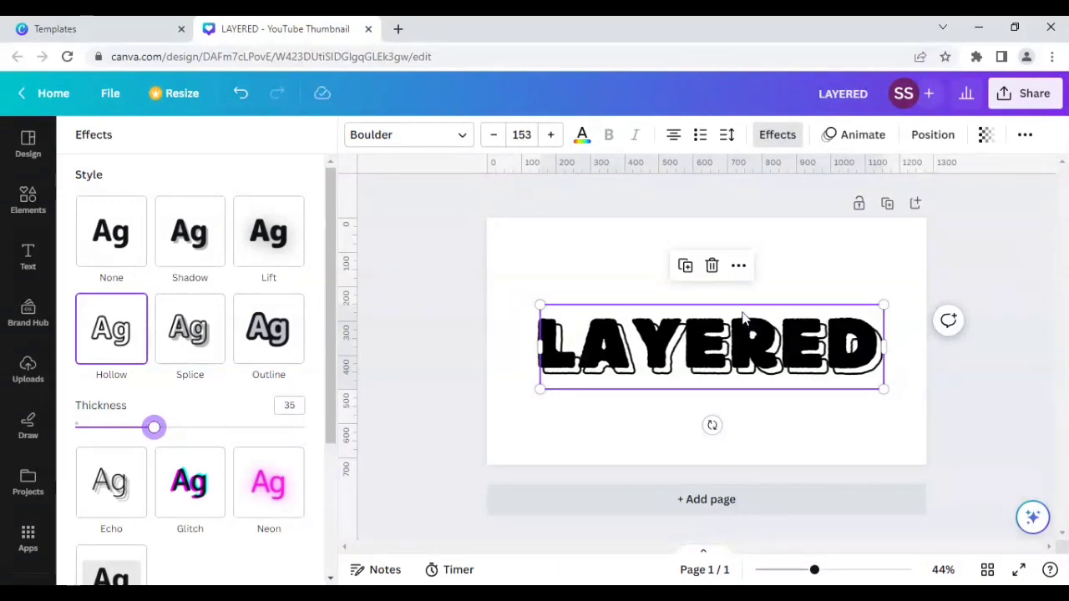
pyautogui.moveTo(730, 312); pyautogui.dragTo(736, 311)
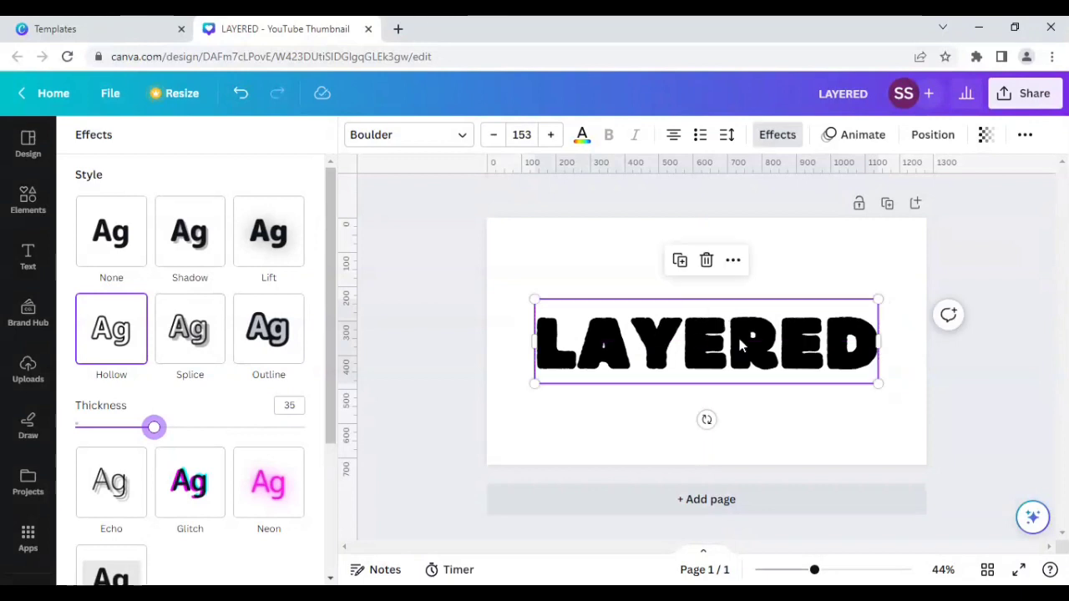
pyautogui.click(515, 272)
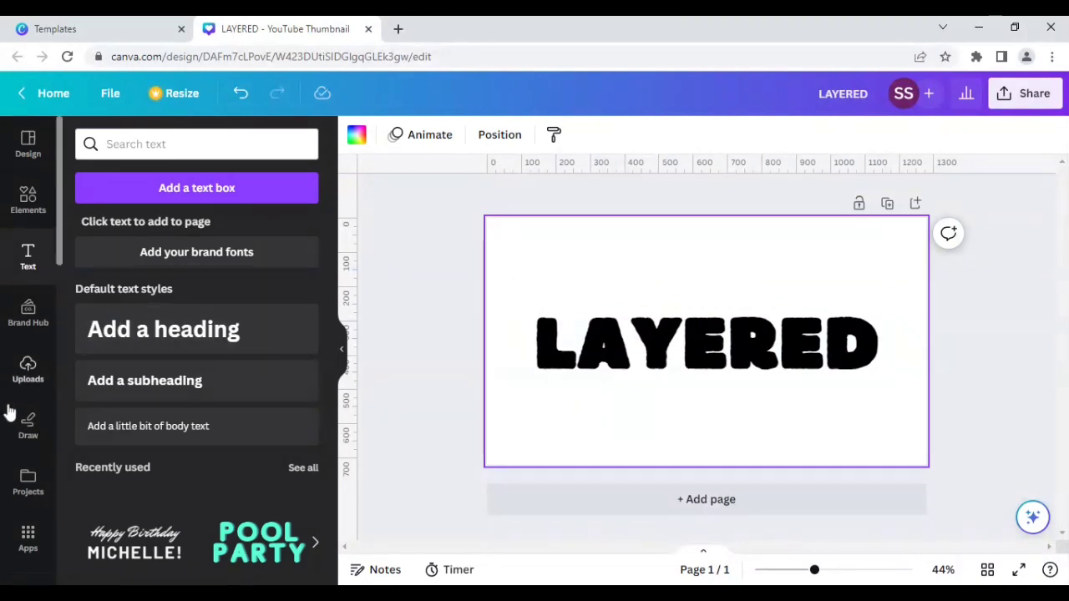
# - Search the video library for "magic ink mixing"
pyautogui.scroll(-1, 23, 526)
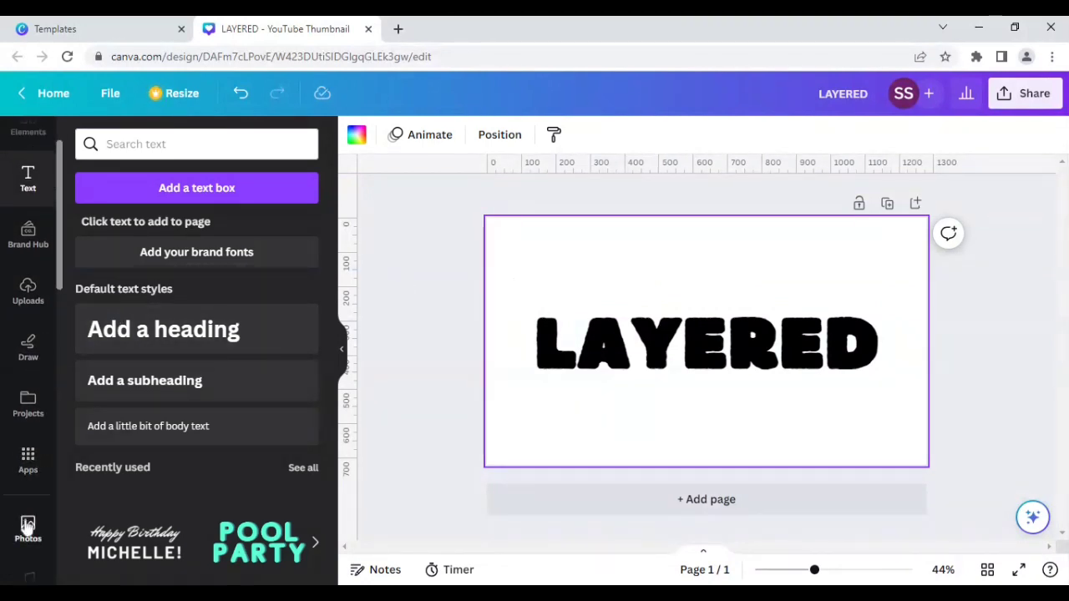
pyautogui.scroll(-2, 27, 526)
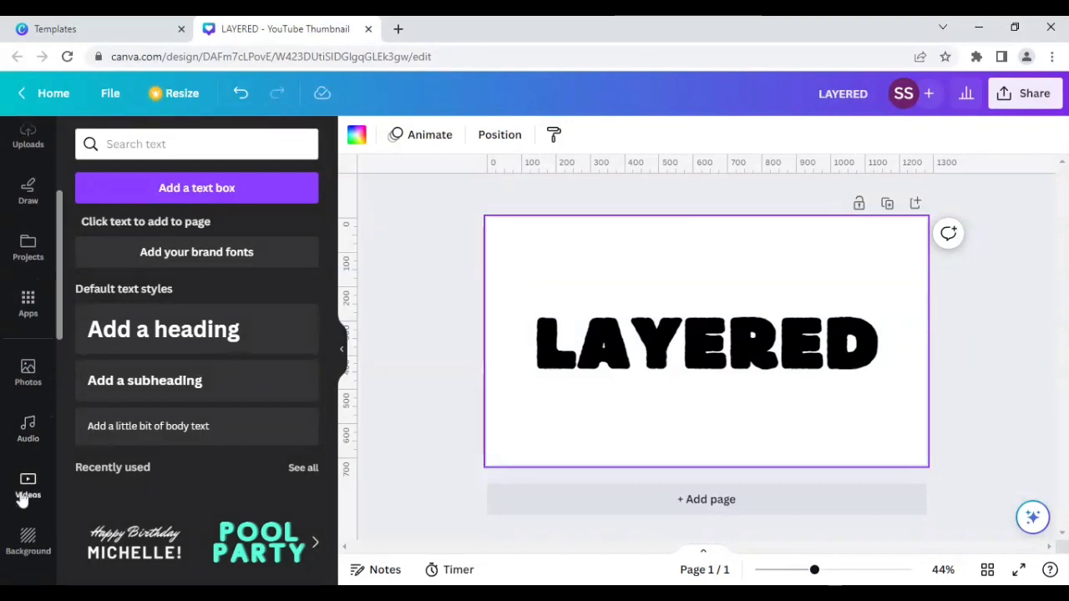
pyautogui.click(25, 492)
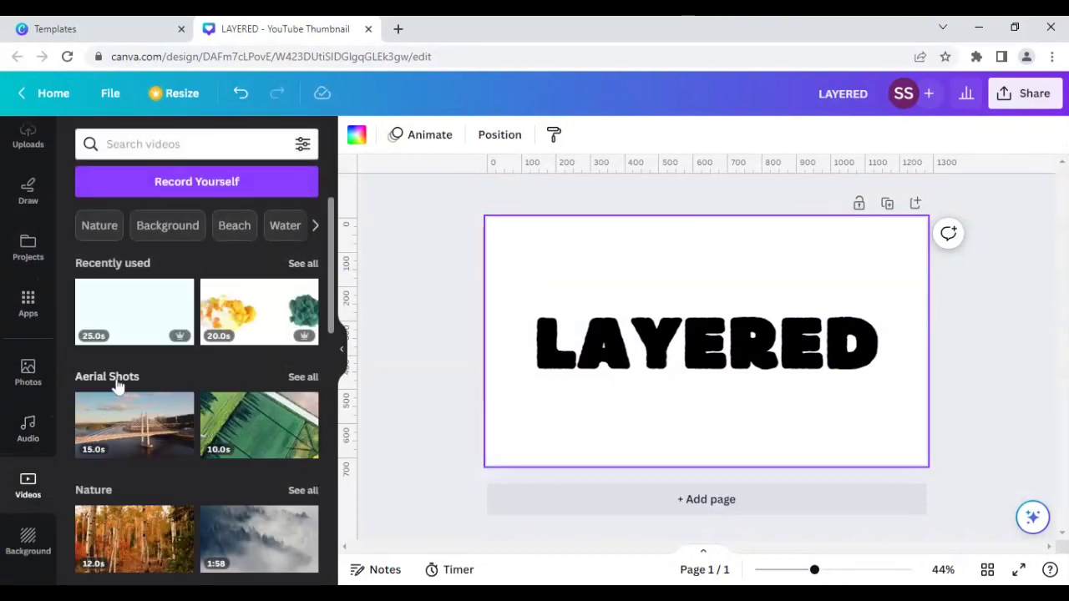
pyautogui.click(167, 143)
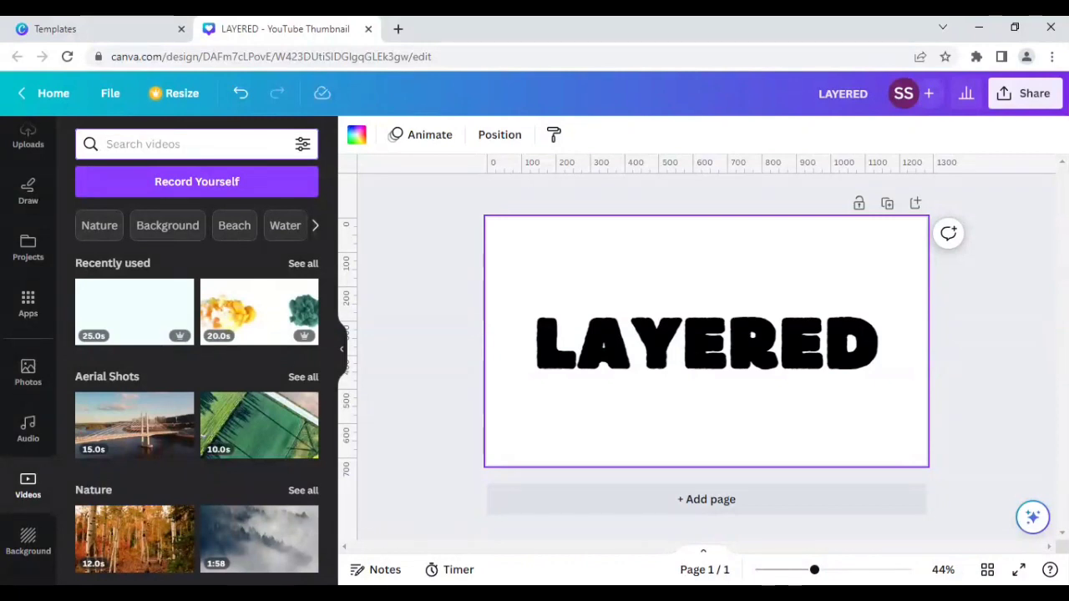
pyautogui.write('magic in')
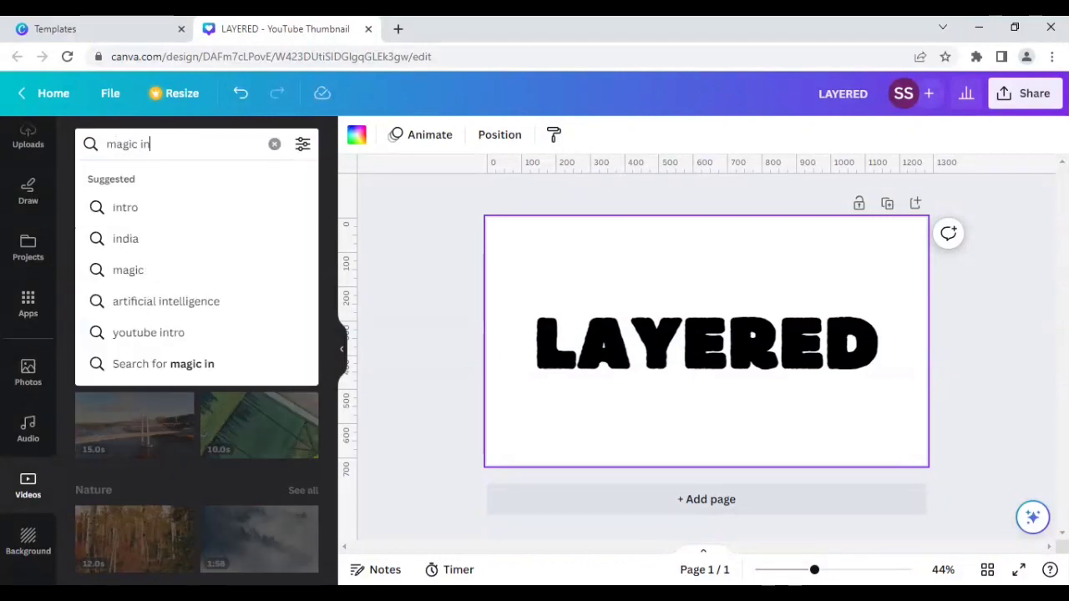
pyautogui.write('k mixing')
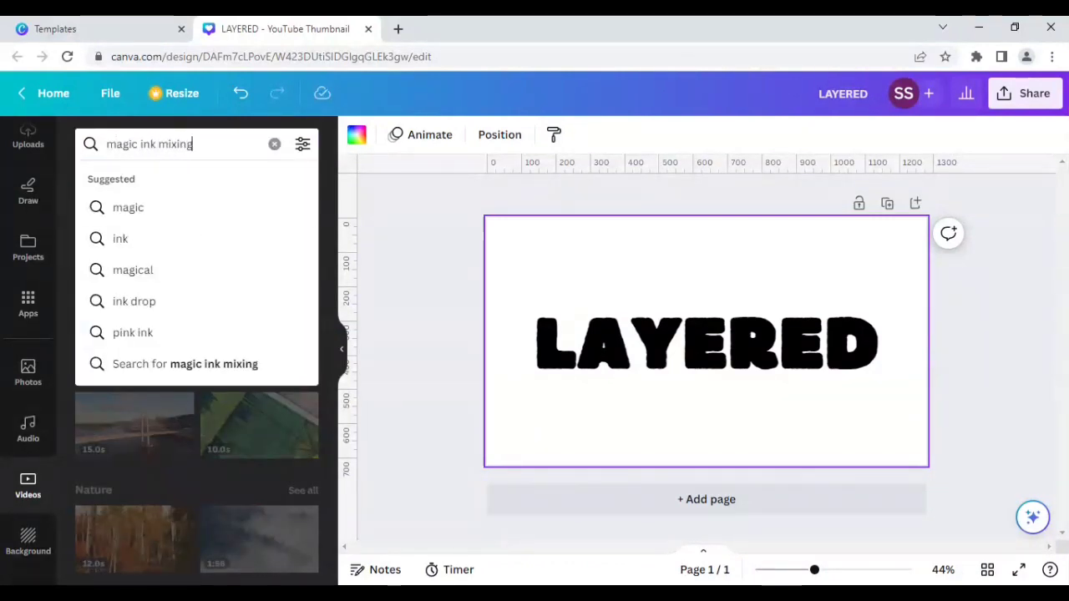
pyautogui.press('Return')
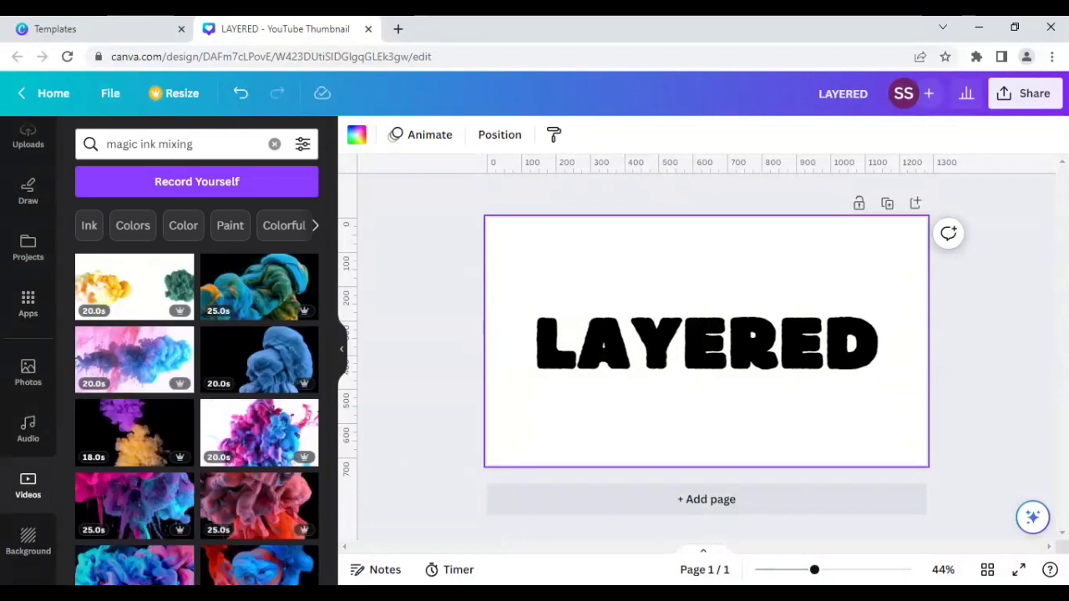
# - Add an ink-mixing video from the results and stretch it to cover the entire canvas
pyautogui.scroll(-3, 184, 342)
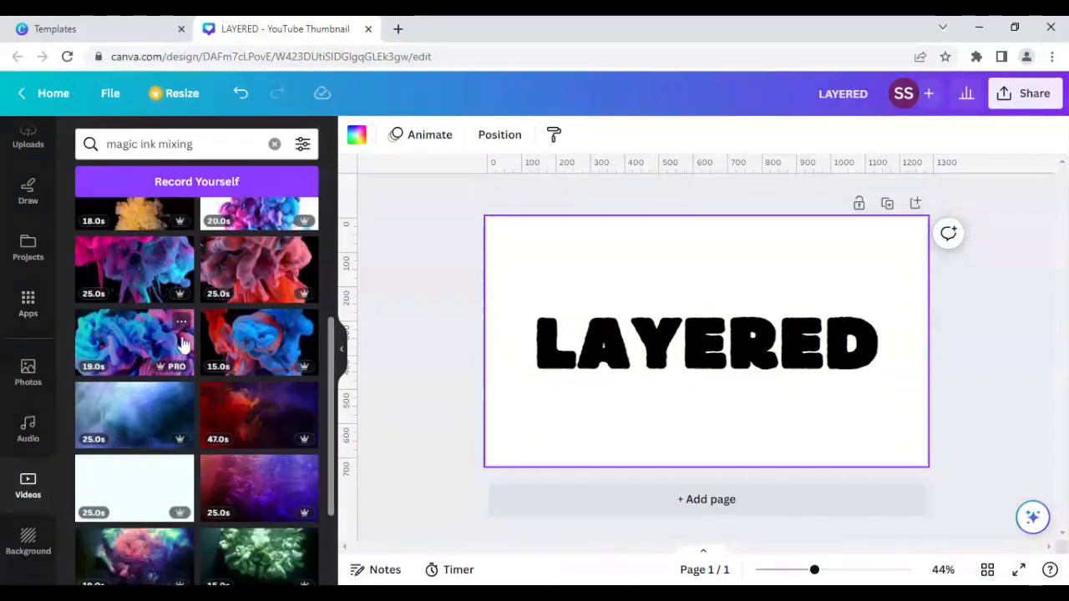
pyautogui.scroll(-1, 162, 384)
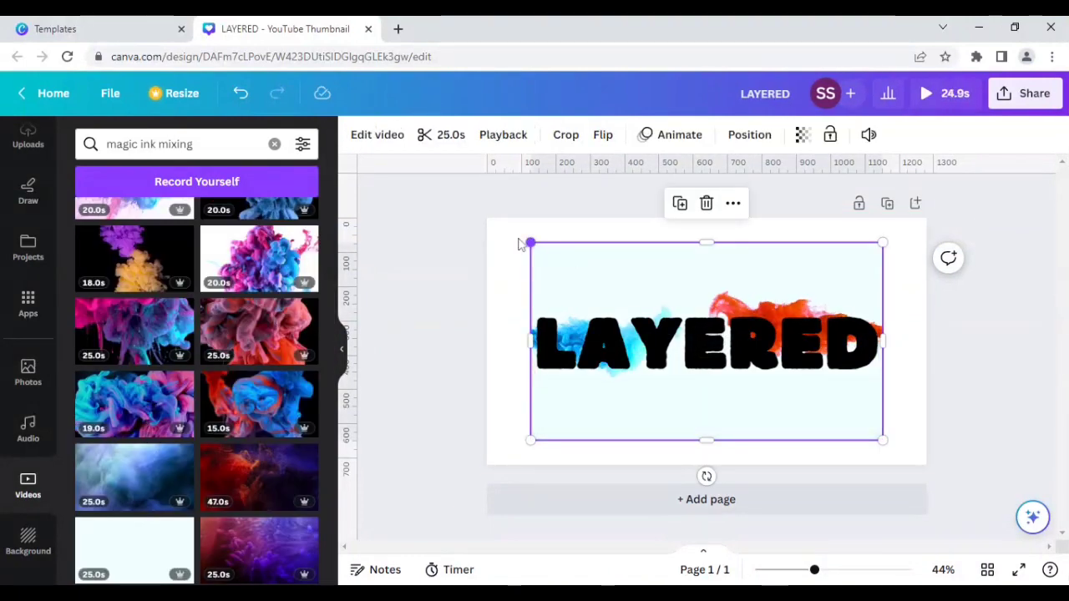
pyautogui.moveTo(527, 242); pyautogui.dragTo(486, 218)
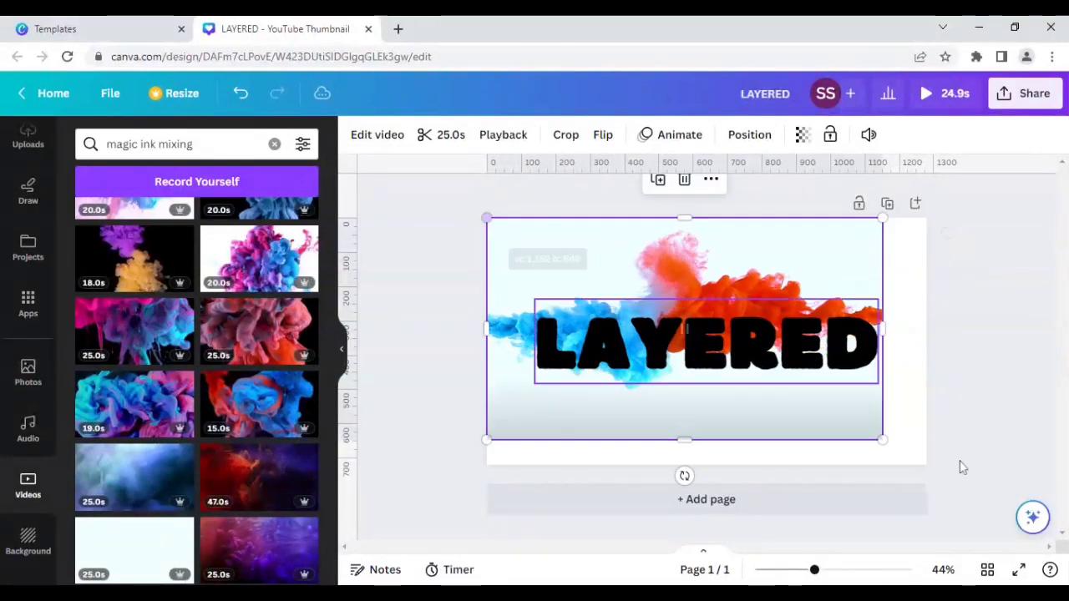
pyautogui.moveTo(884, 440); pyautogui.dragTo(926, 464)
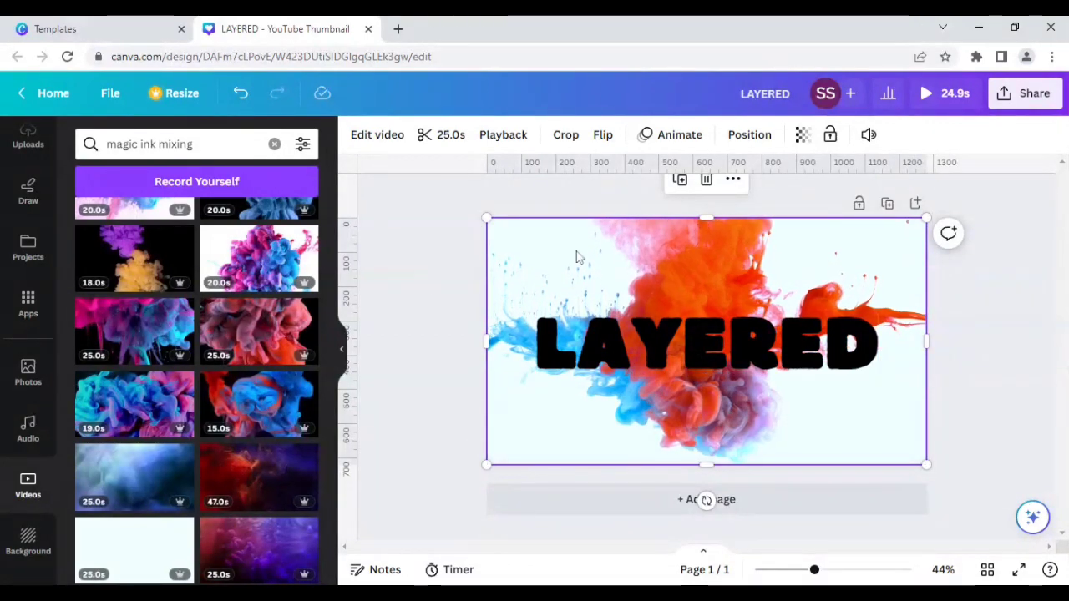
# - Add the white 25-second ink video and stretch it to cover the entire canvas
pyautogui.click(138, 551)
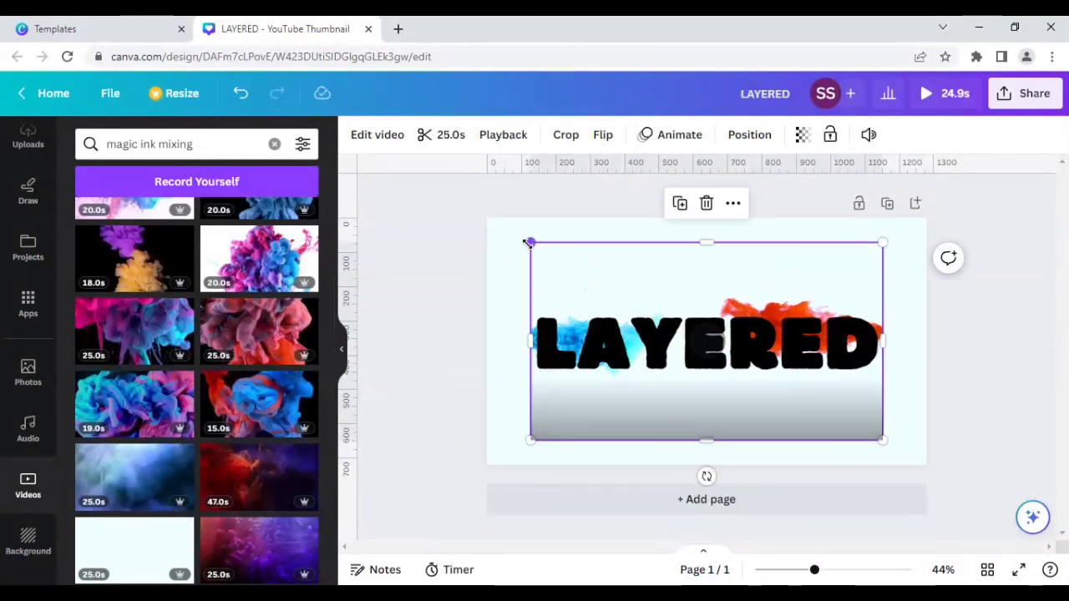
pyautogui.moveTo(531, 242); pyautogui.dragTo(487, 218)
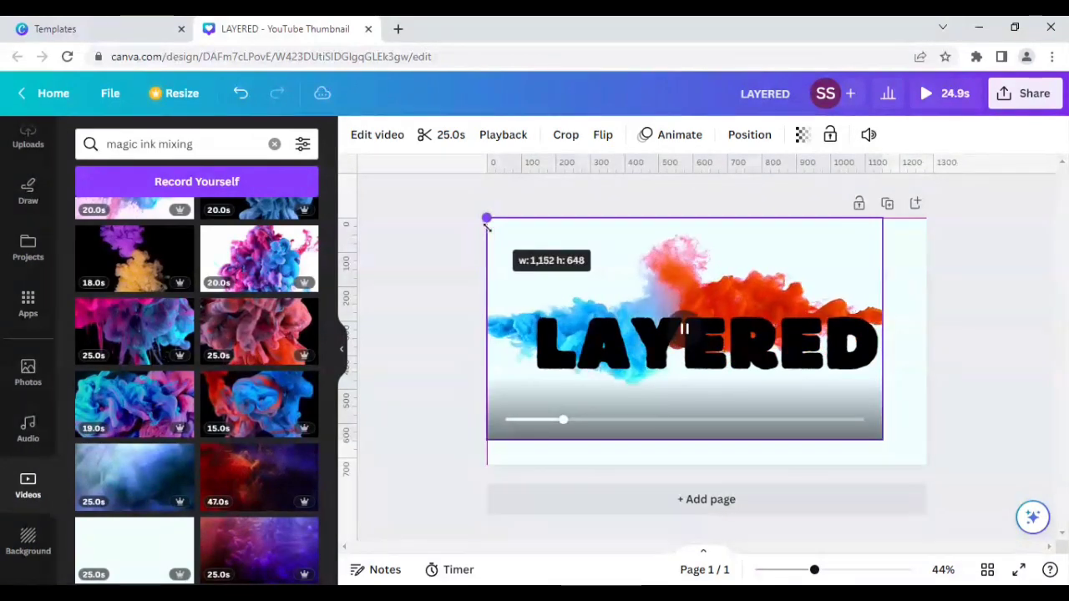
pyautogui.moveTo(883, 439); pyautogui.dragTo(925, 464)
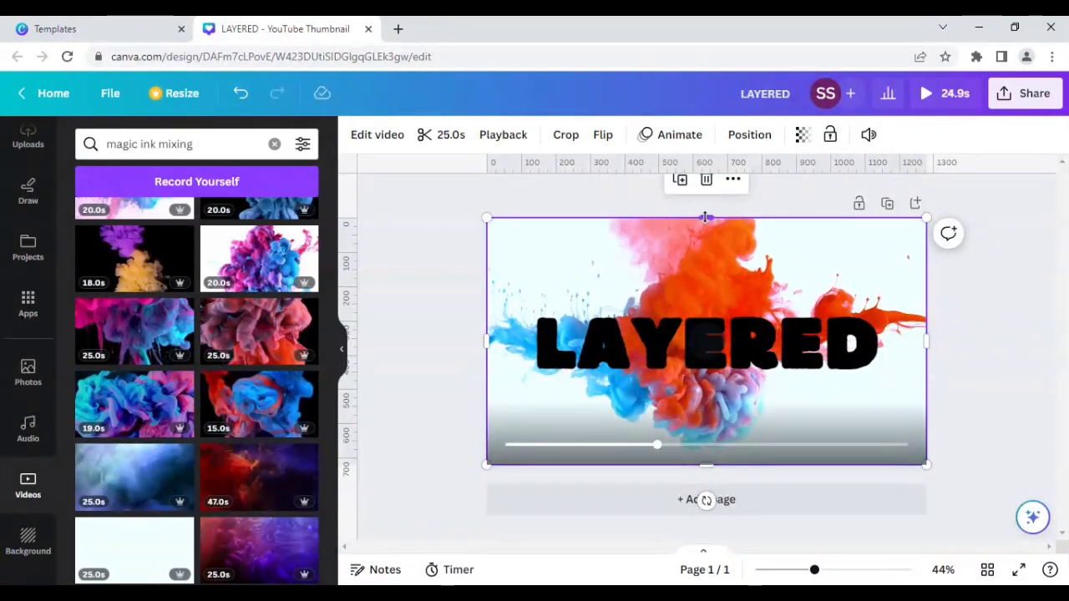
# - Crop the second video's top and bottom edges down to a band around the heading
pyautogui.moveTo(705, 217); pyautogui.dragTo(715, 290)
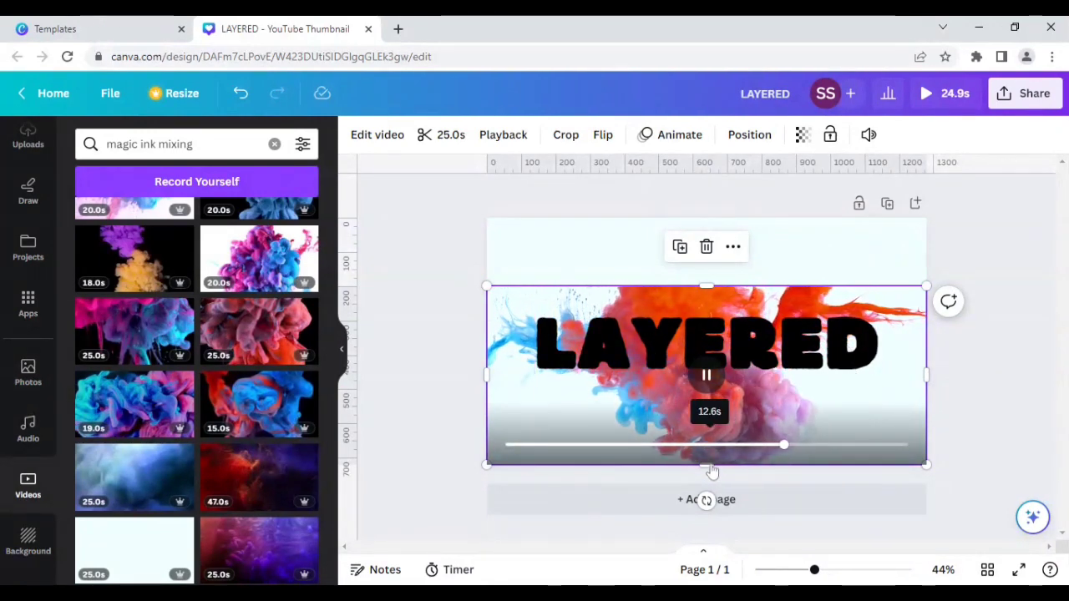
pyautogui.moveTo(707, 471); pyautogui.dragTo(705, 393)
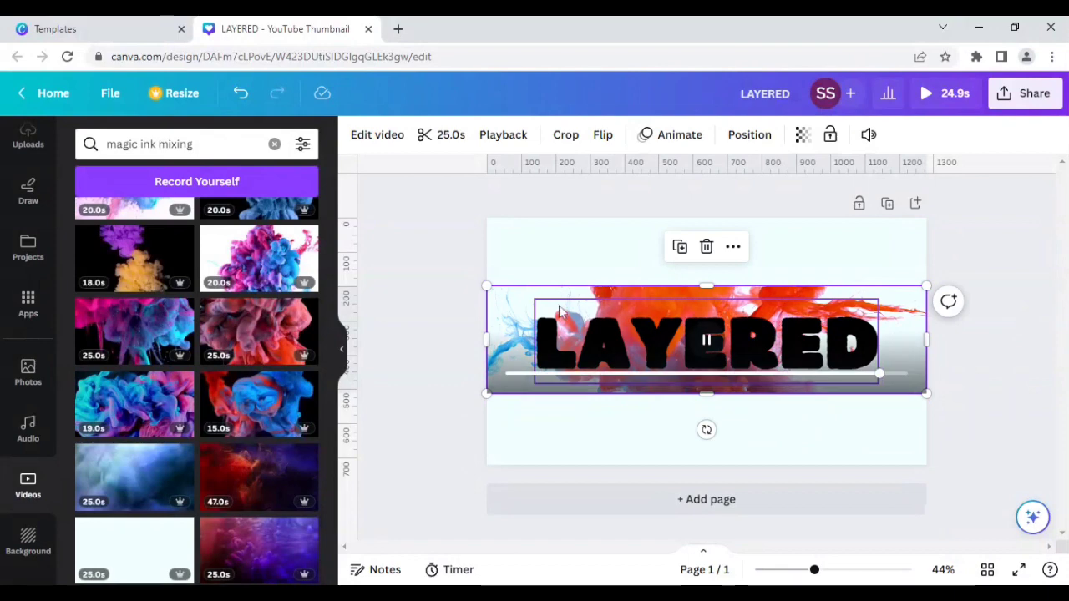
pyautogui.click(415, 308)
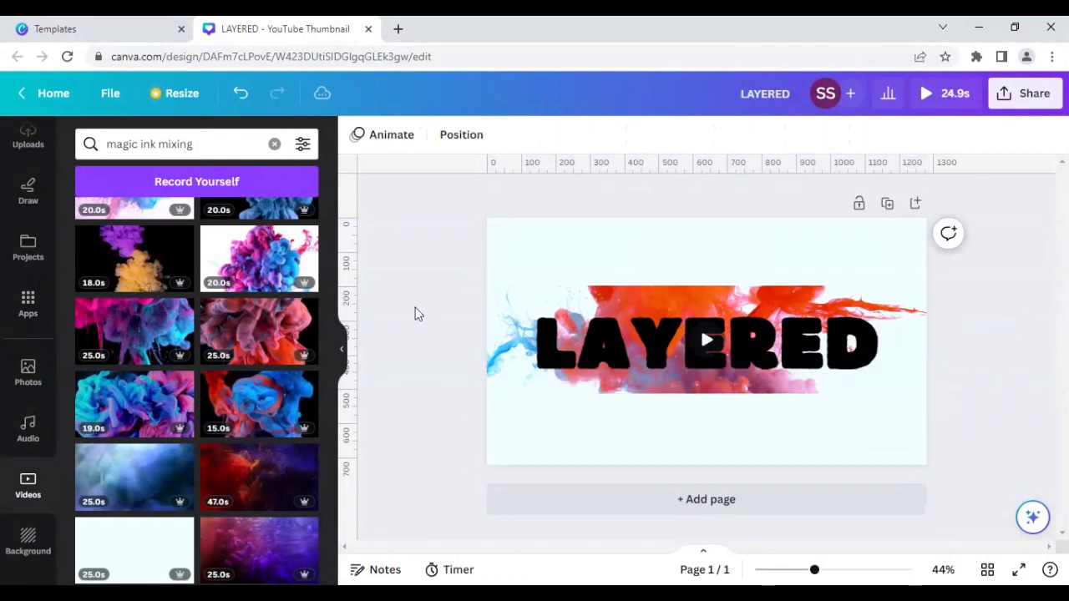
pyautogui.click(508, 306)
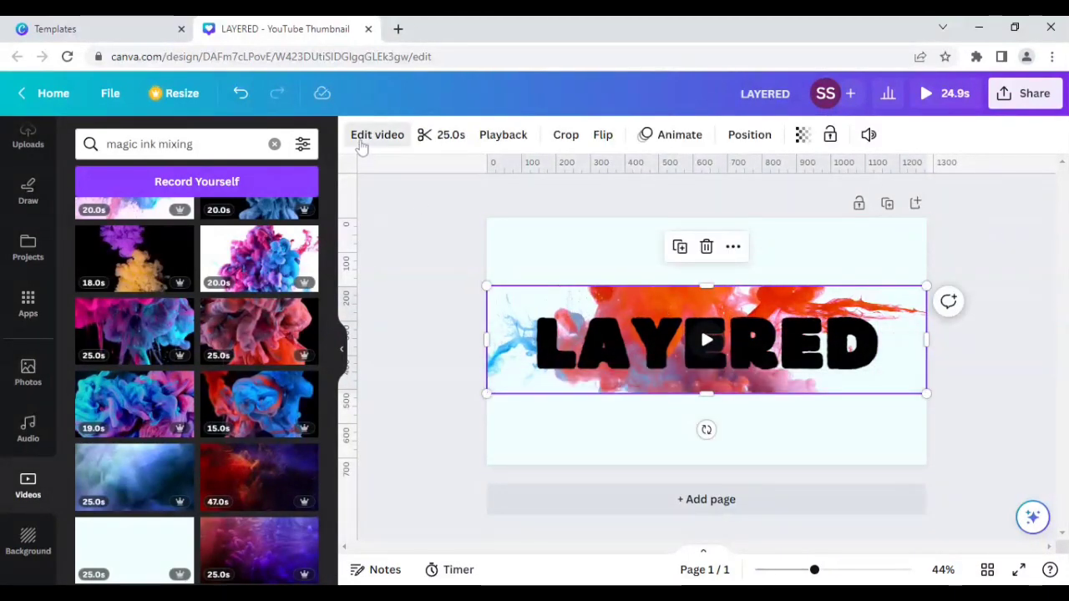
# - Open the video editing options and play a full-screen preview of the design
pyautogui.click(361, 142)
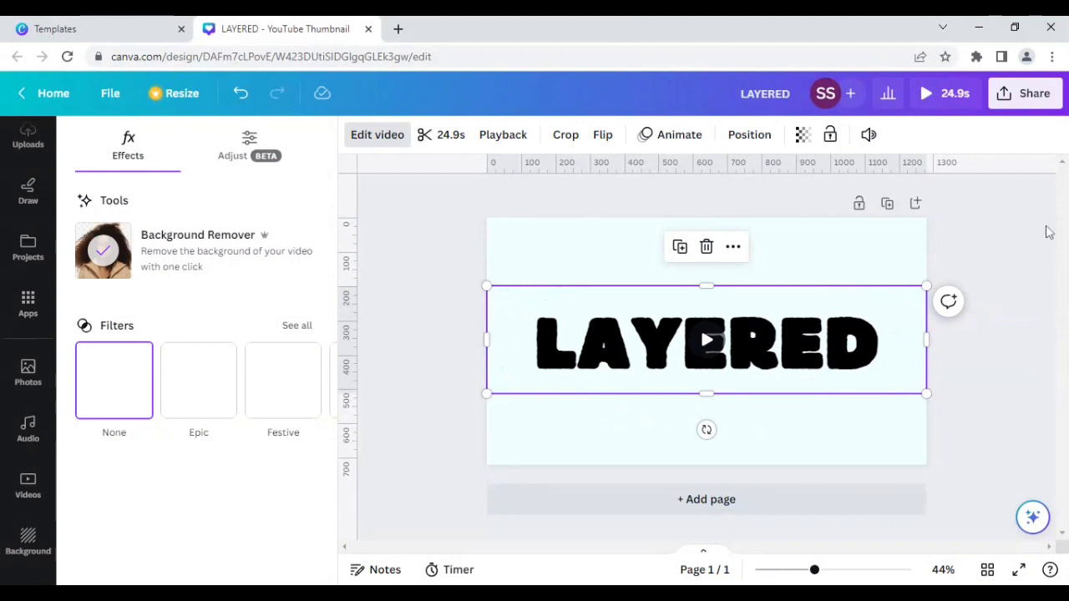
pyautogui.click(939, 97)
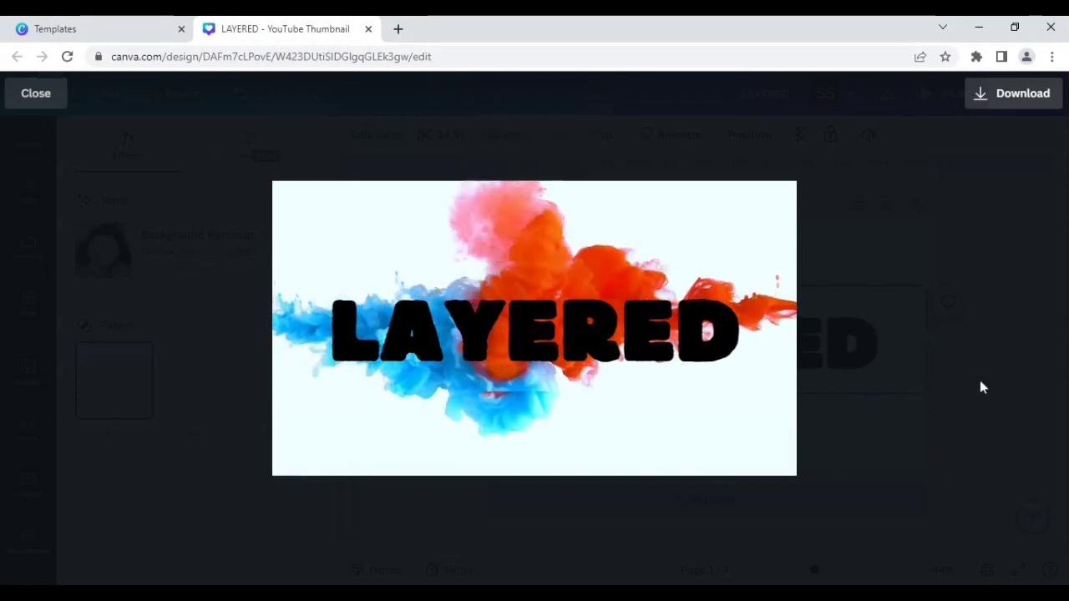
pyautogui.press('Escape')
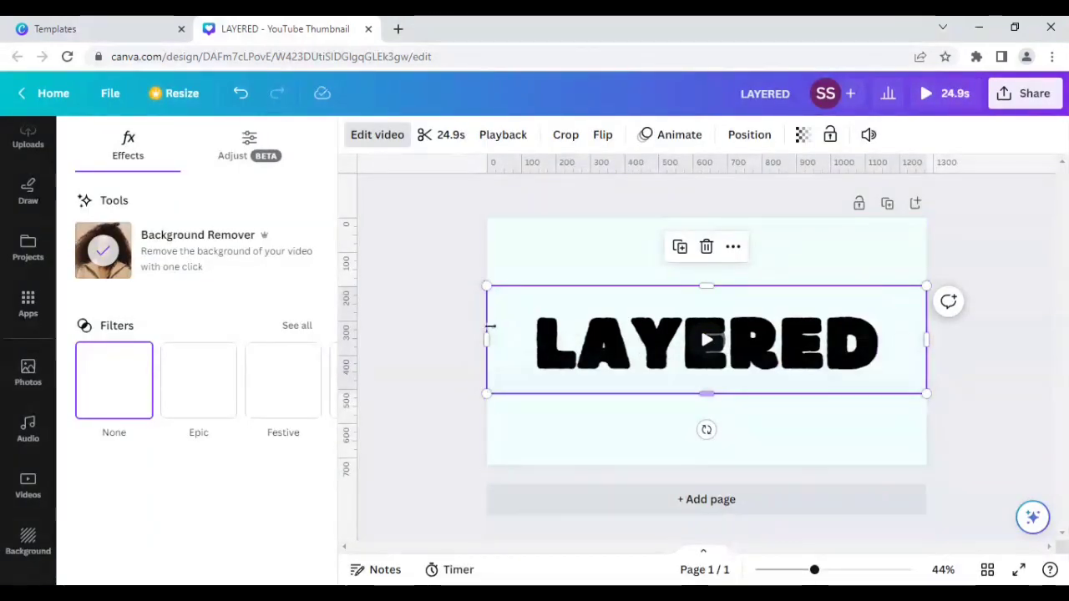
# - Bring the cropped ink video forward one layer and play the design preview again
pyautogui.click(409, 350)
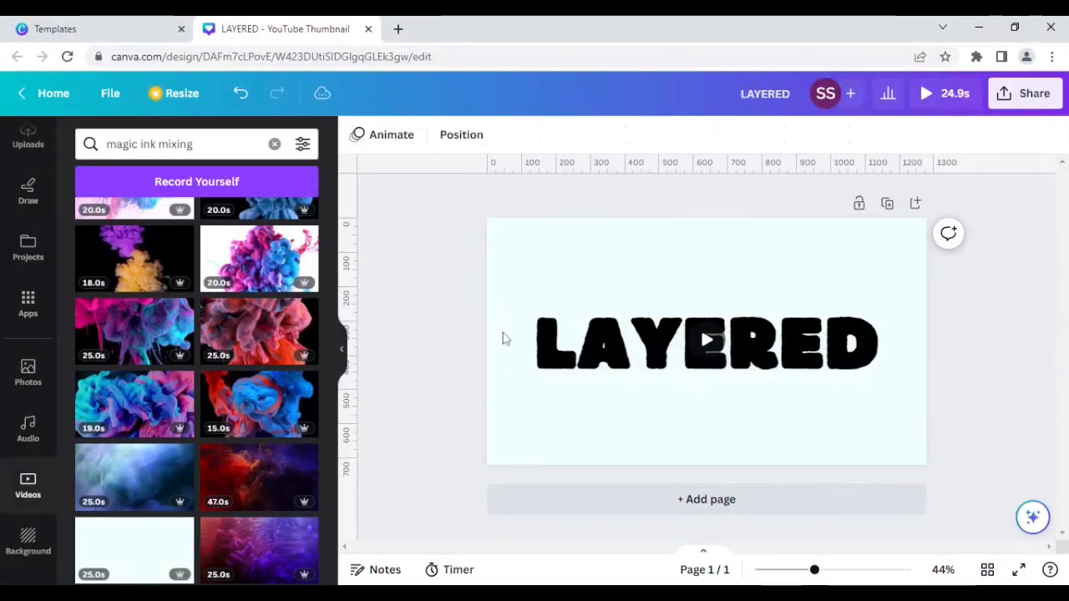
pyautogui.rightClick(506, 328)
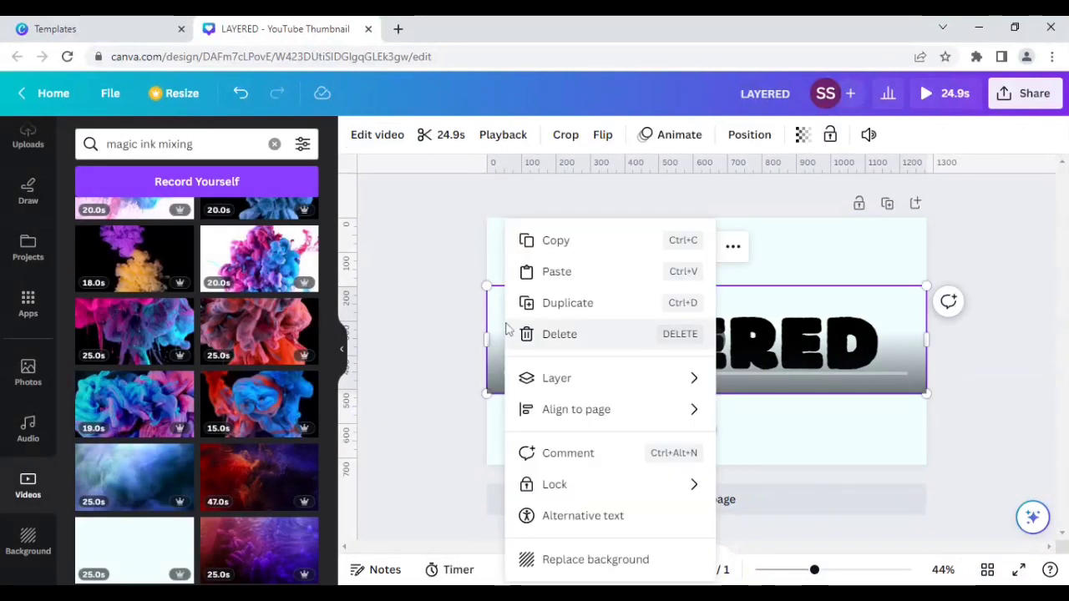
pyautogui.moveTo(549, 385)
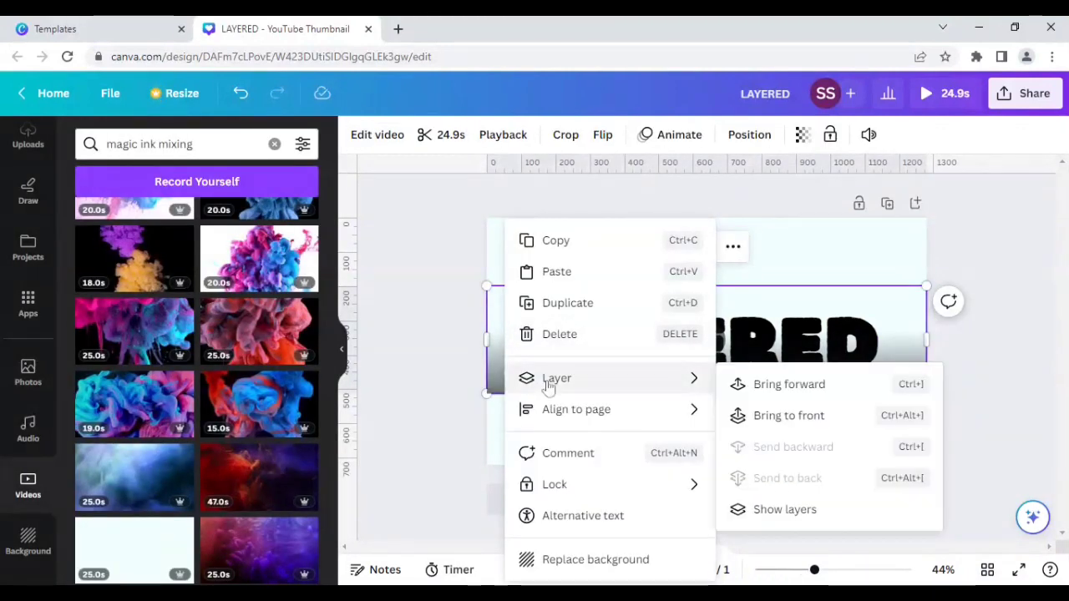
pyautogui.click(750, 393)
pyautogui.click(420, 351)
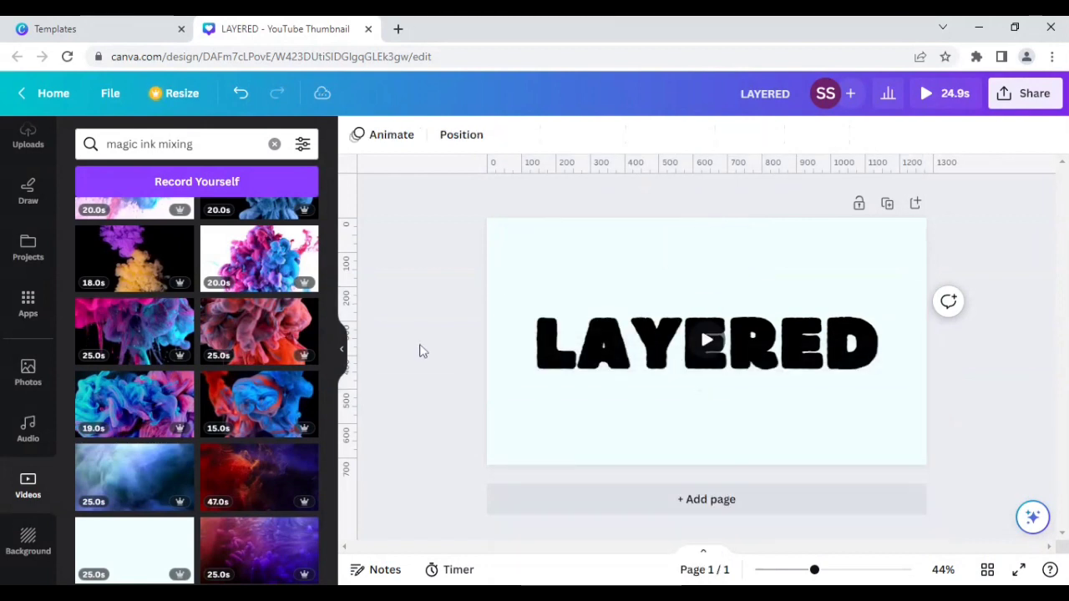
pyautogui.click(944, 99)
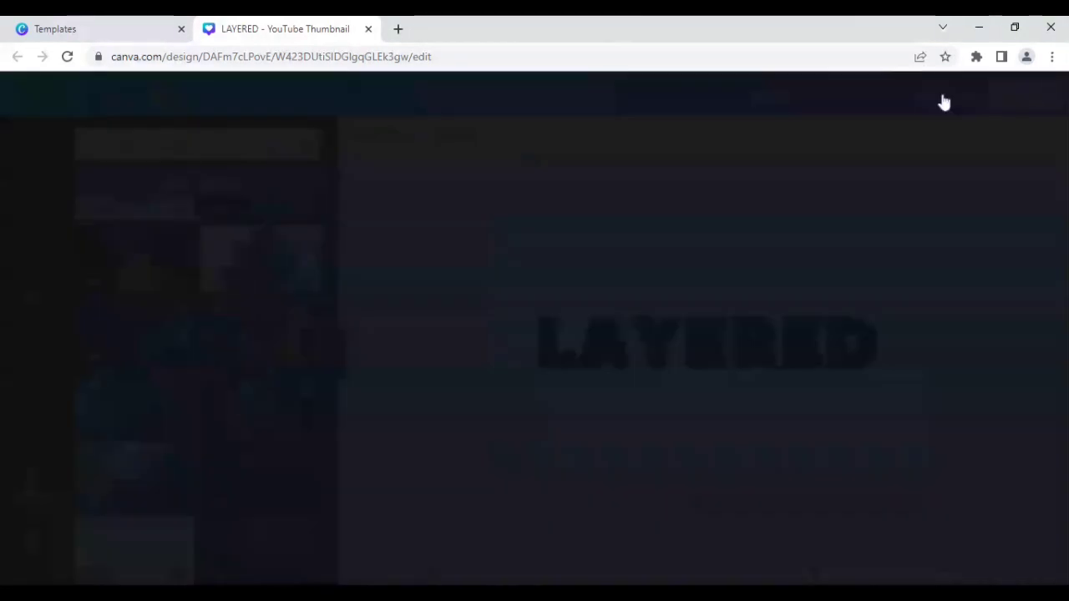